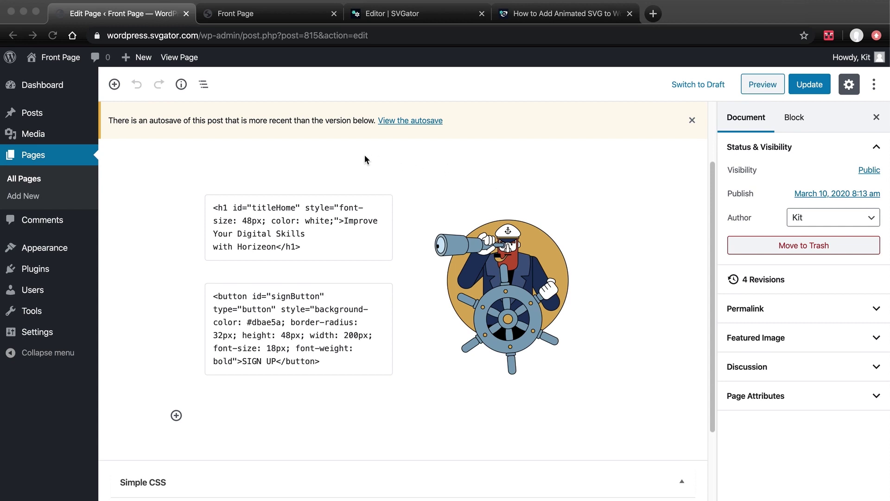
Preview the front page with the captain image, scroll through it, and return to the Edit Page tab.
left_click(768, 84)
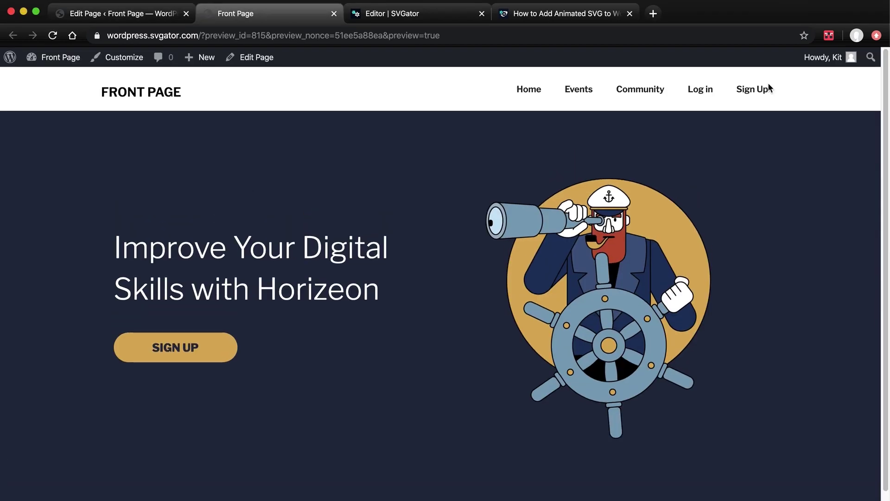
scroll(517, 218, "down", 2)
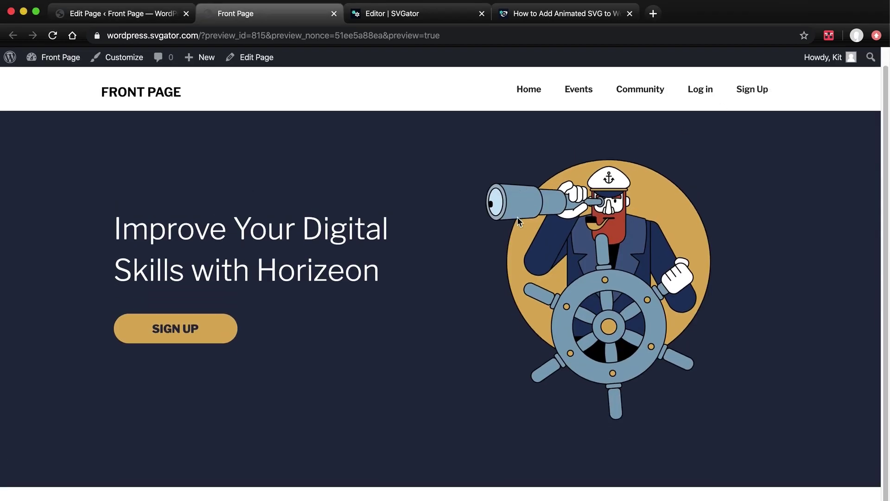
scroll(514, 232, "up", 2)
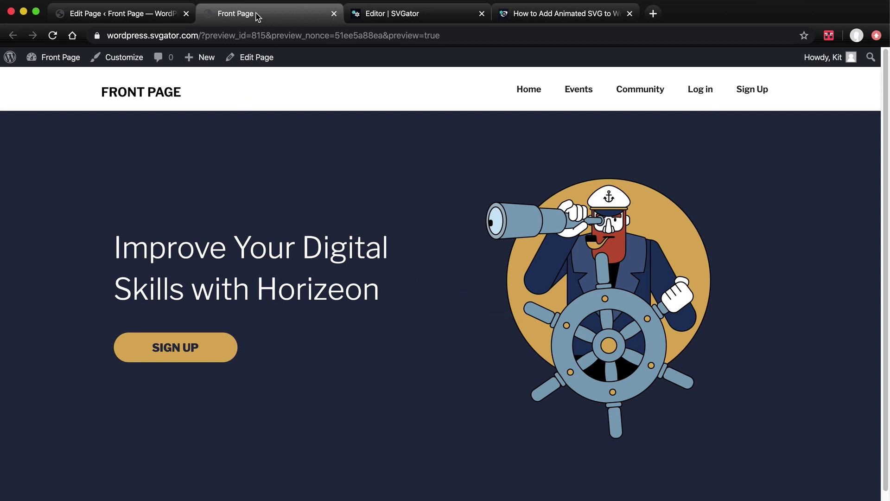
left_click(142, 16)
Close the preview tab and list the installed plugins, showing Safe SVG and Simple CSS active.
left_click(334, 14)
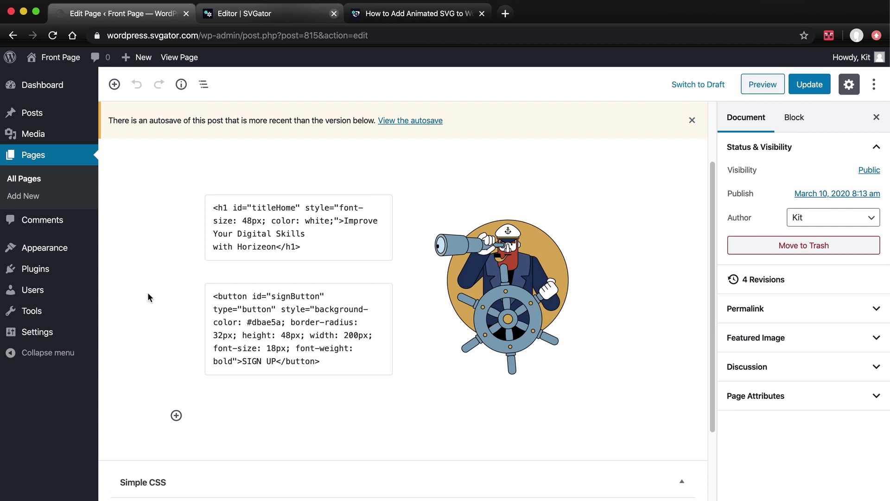
mouse_move(64, 278)
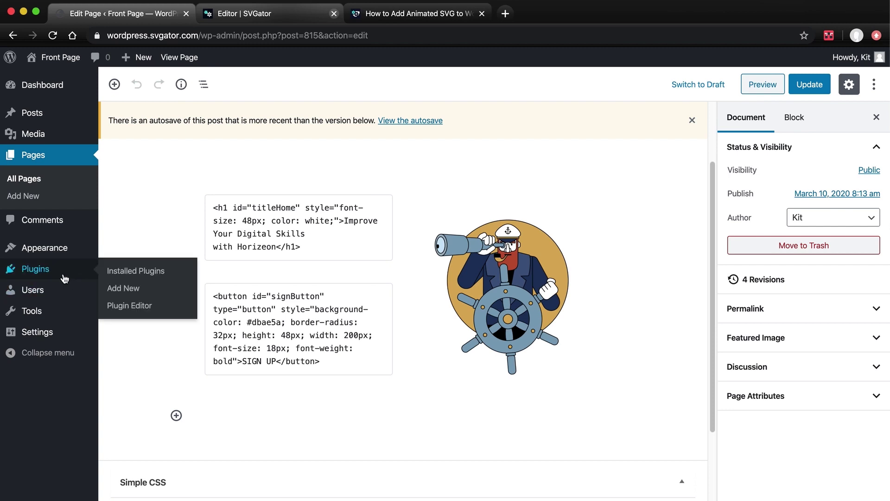
left_click(135, 272)
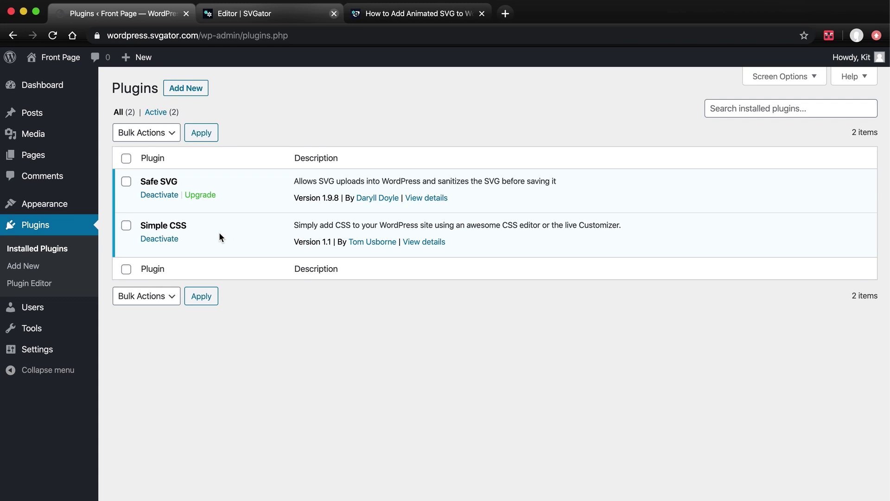
Search new plugins for 'safe svg', then reopen 'Front page' from the Pages list.
left_click(48, 271)
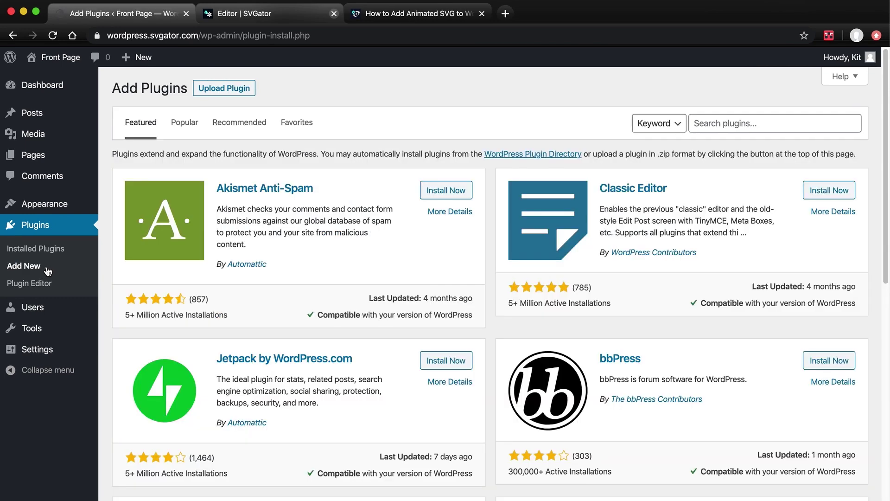
left_click(701, 122)
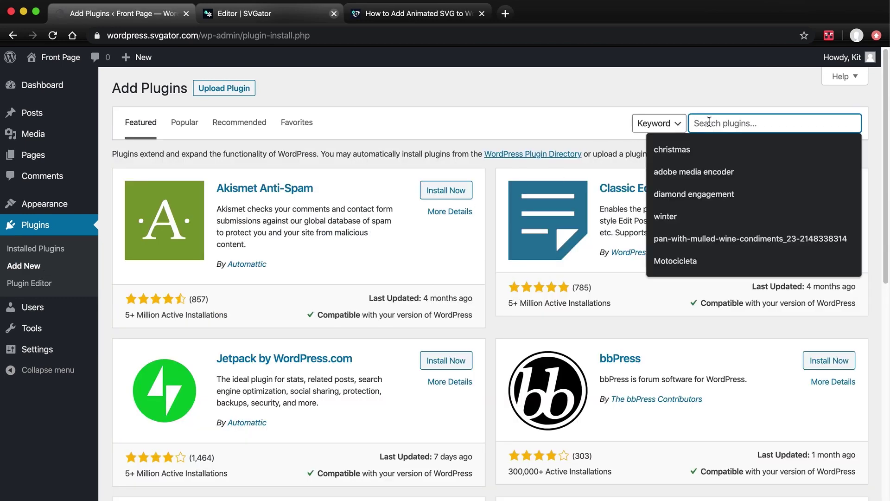
type("safe svg")
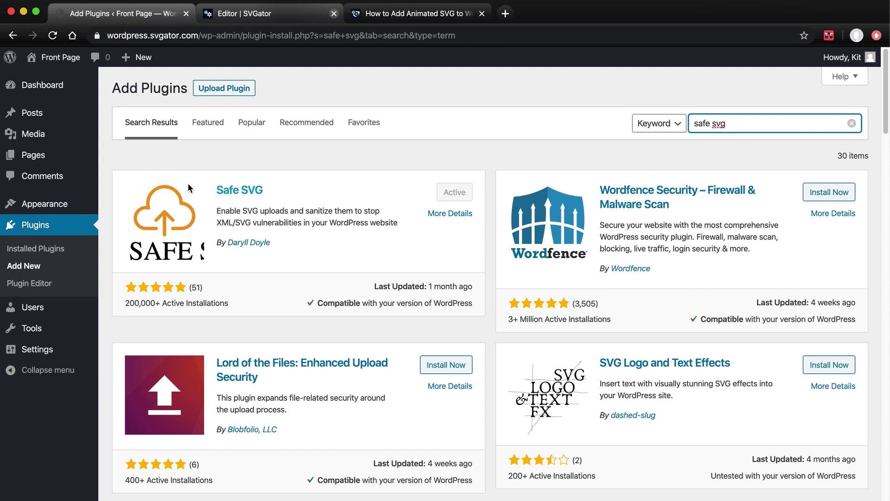
left_click(47, 159)
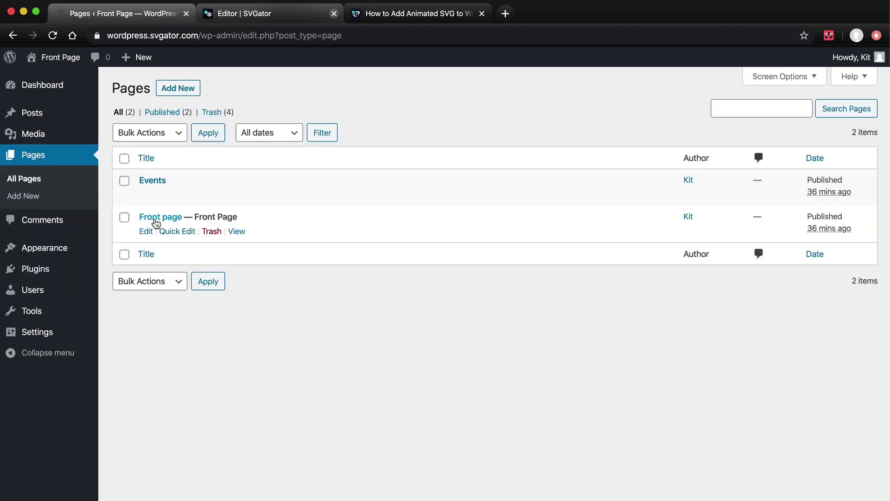
left_click(156, 219)
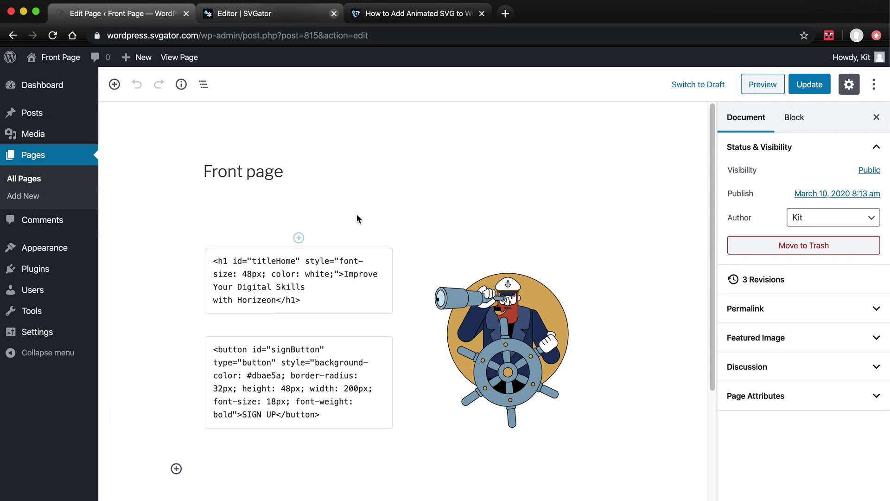
Play the WP_animation captain timeline in SVGator through to 0:08.00.
left_click(267, 19)
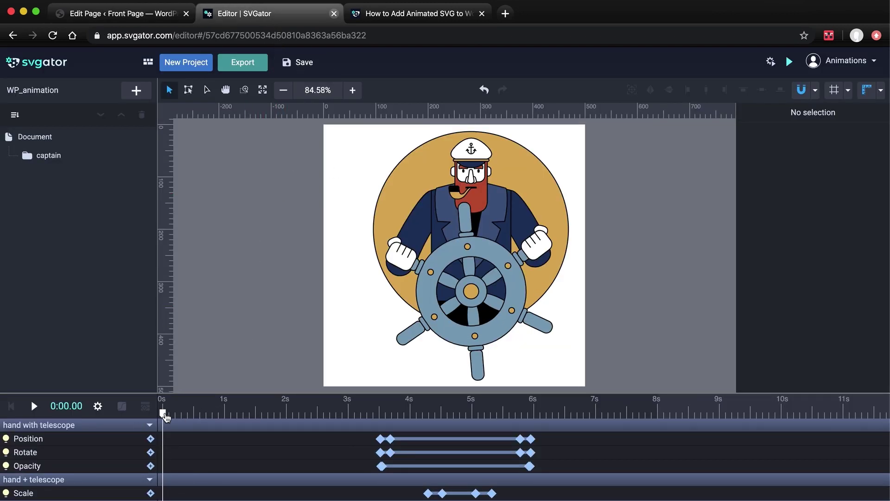
left_click(34, 406)
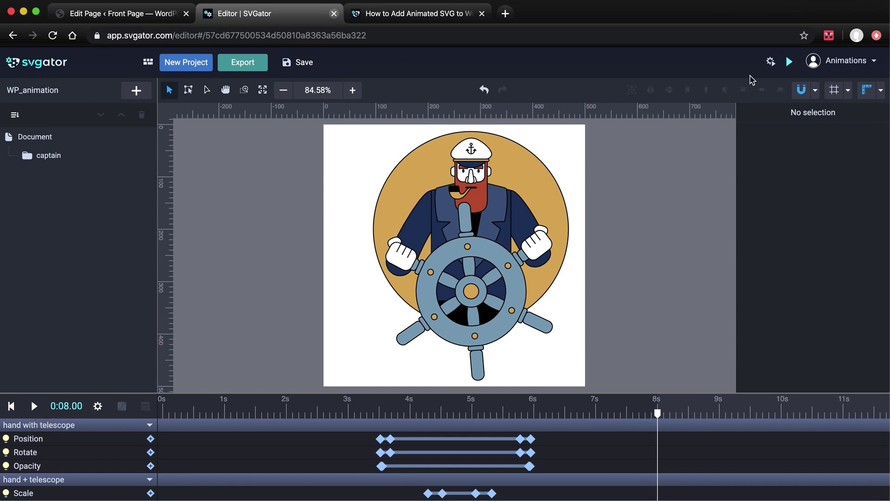
left_click(771, 65)
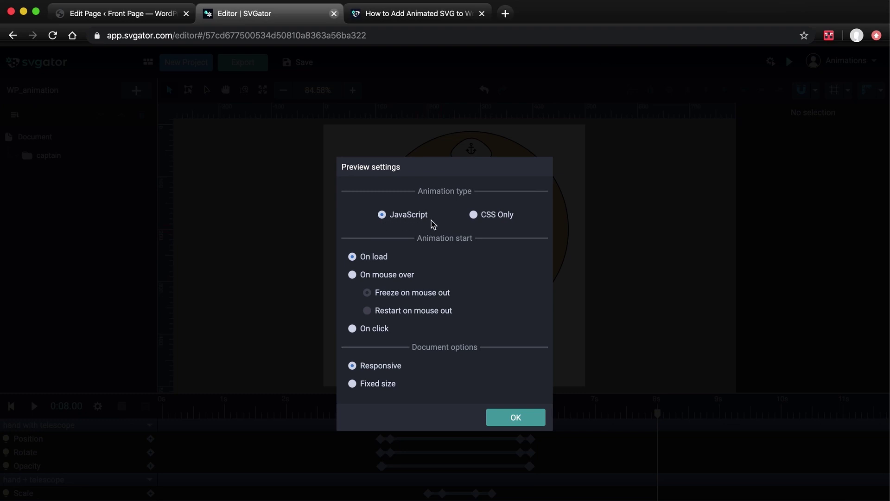
left_click(352, 275)
left_click(352, 330)
left_click(352, 258)
left_click(513, 418)
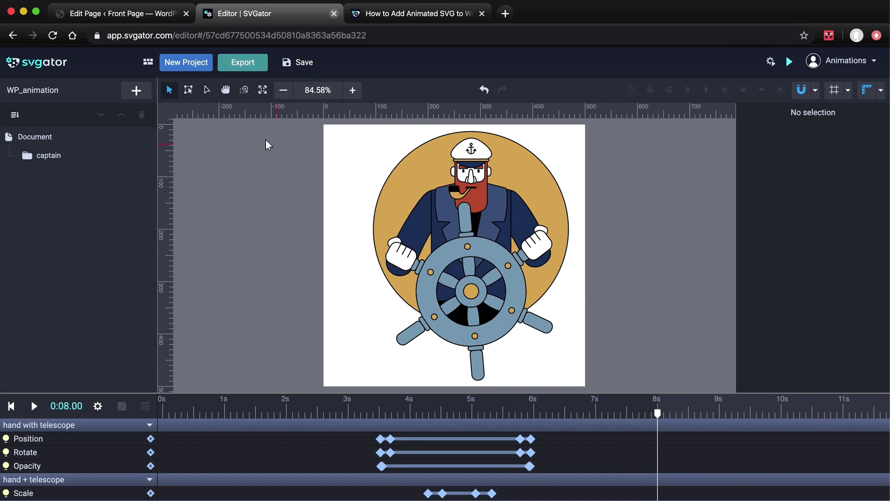
left_click(157, 14)
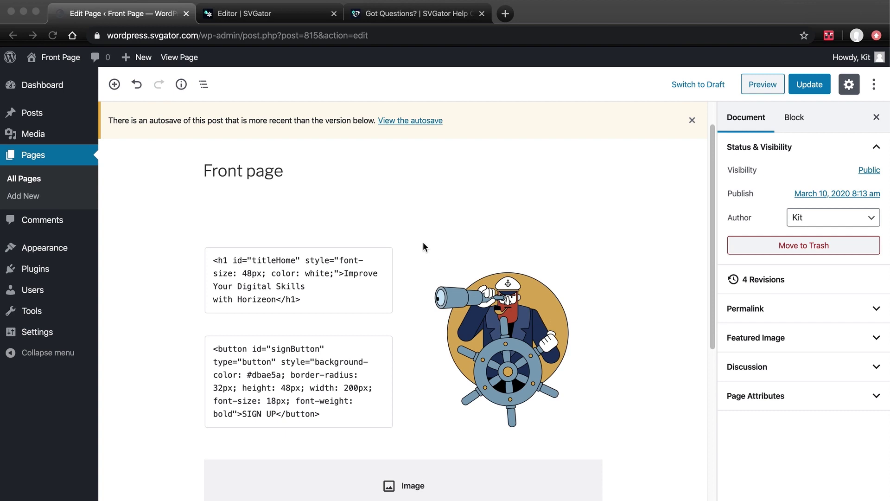
Open the Getting Started article 'Add animated SVG to WordPress' and scroll to its SVG converter.
left_click(425, 18)
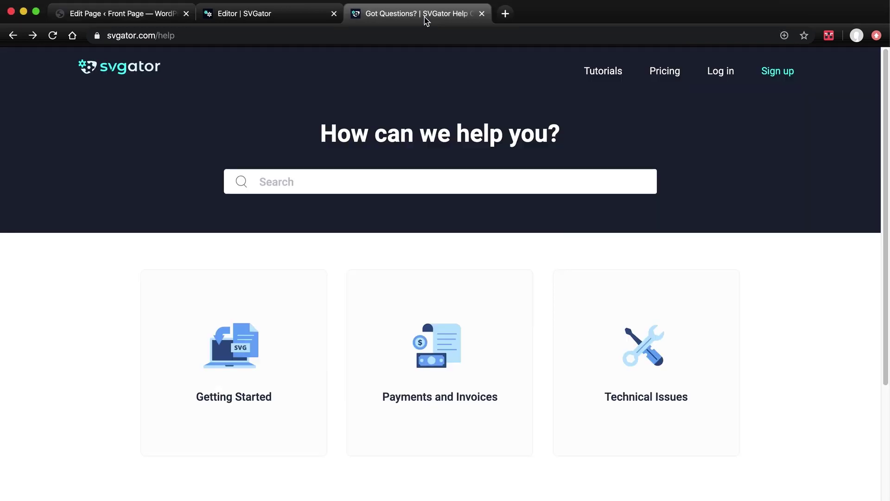
left_click(296, 302)
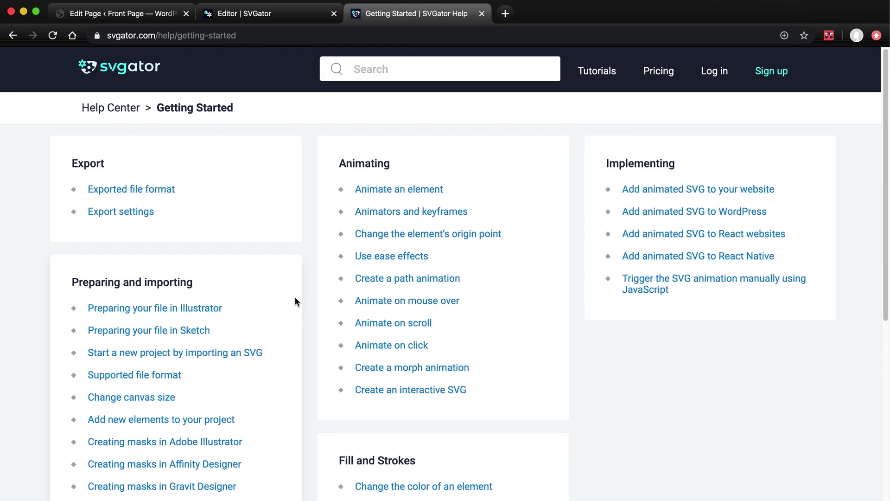
left_click(669, 213)
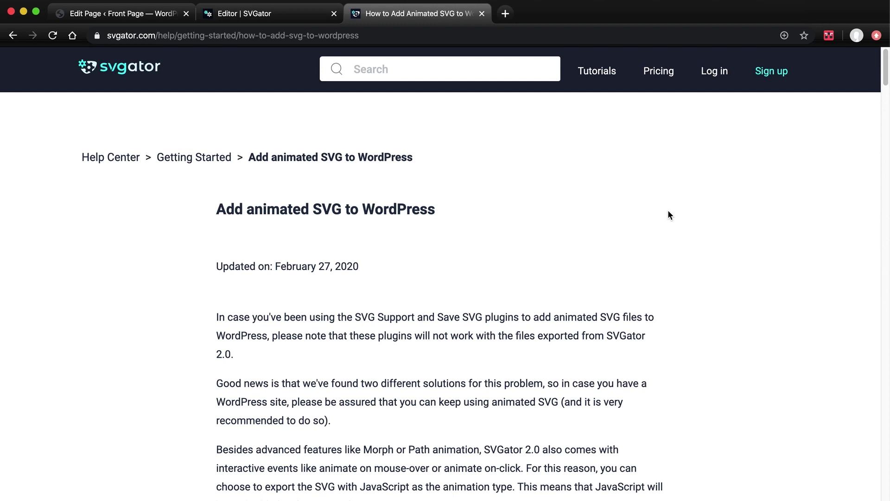
scroll(668, 211, "down", 15)
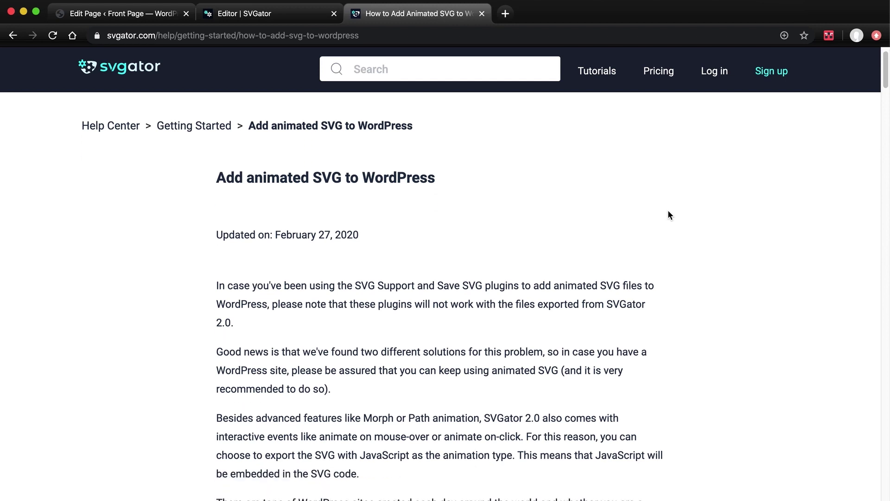
scroll(668, 212, "down", 10)
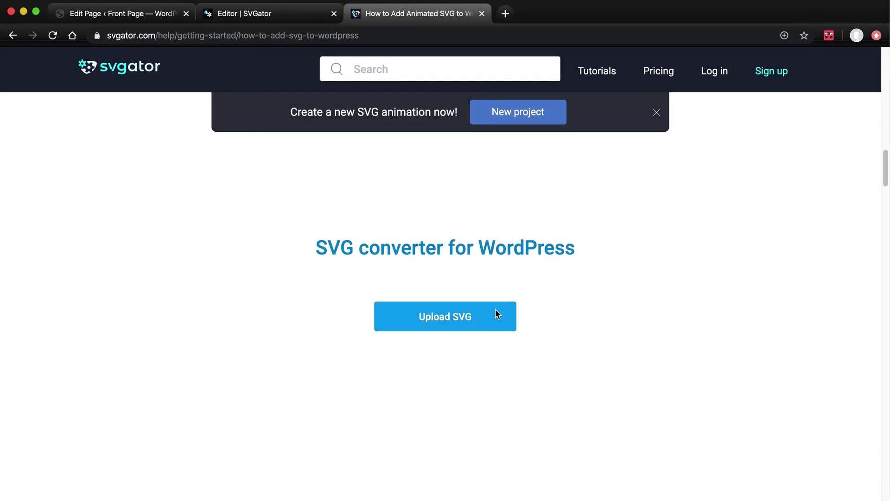
Upload Captain_animated.svg to the WordPress converter and copy the resulting converted SVG code.
left_click(495, 309)
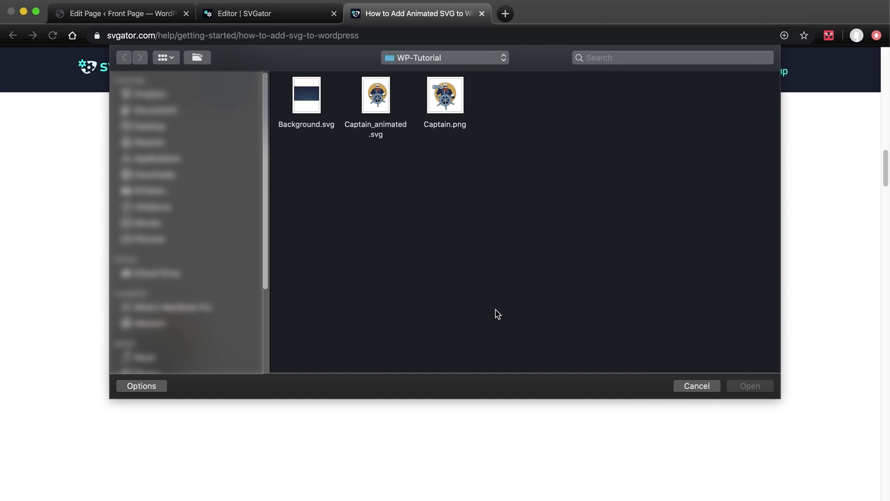
left_click(373, 114)
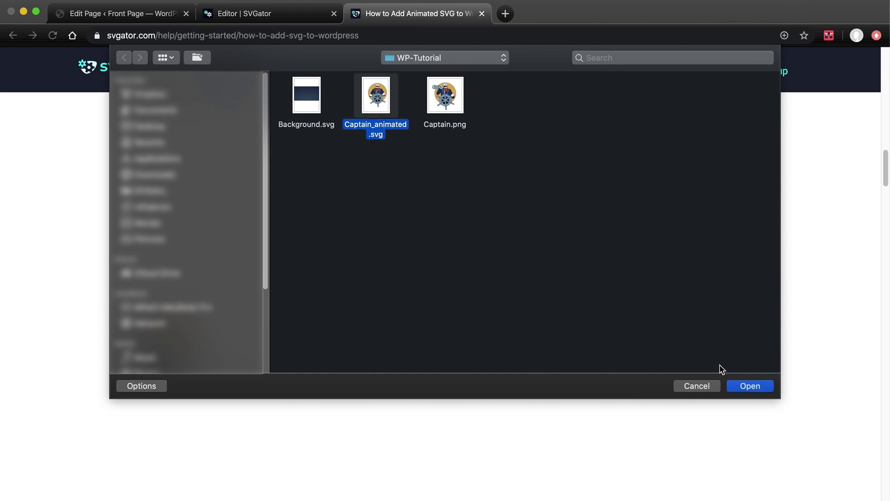
left_click(750, 385)
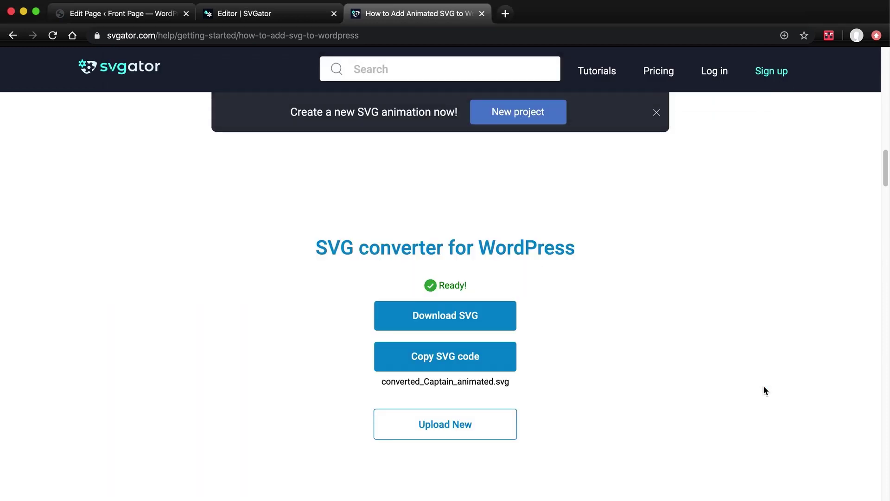
left_click(499, 358)
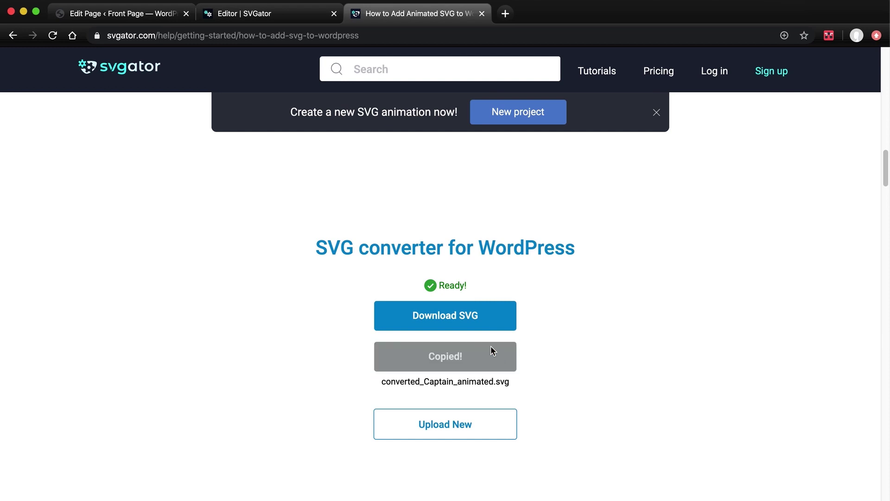
Back in the page editor, delete the captain image block from the right column.
left_click(135, 17)
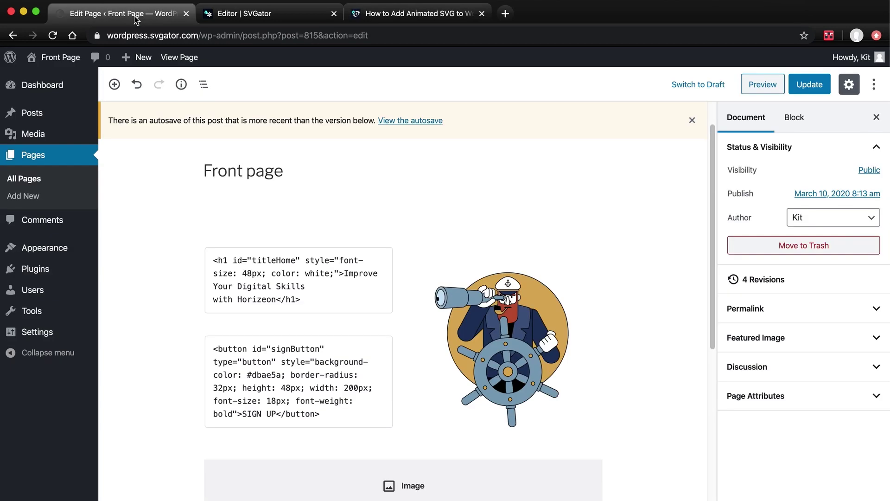
left_click(553, 346)
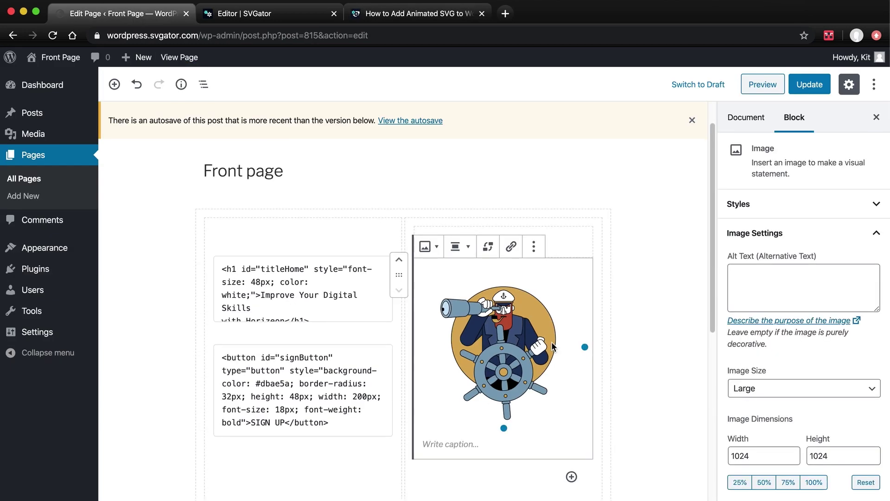
key("Delete")
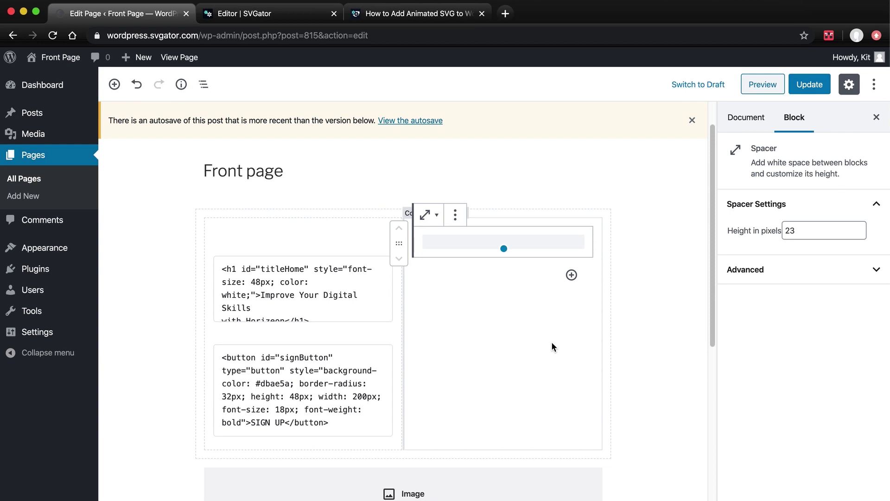
Insert a Custom HTML block in that column and paste the converted SVG code into it.
left_click(571, 275)
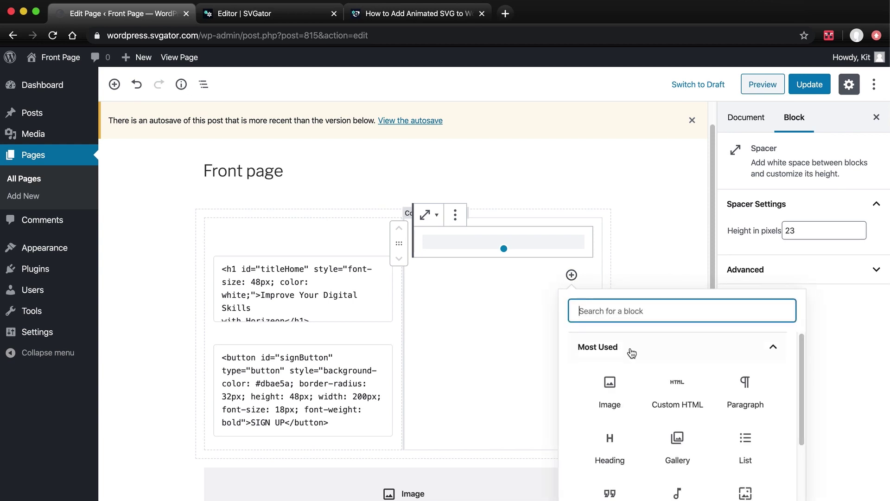
left_click(684, 393)
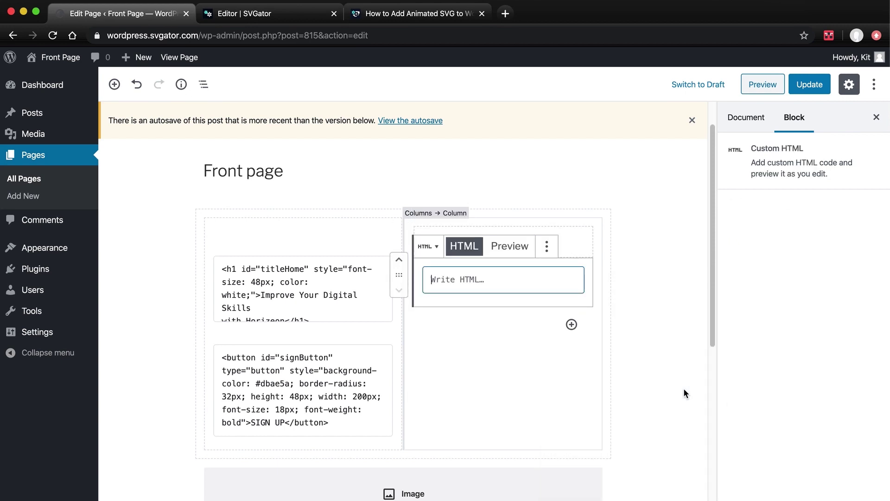
right_click(495, 280)
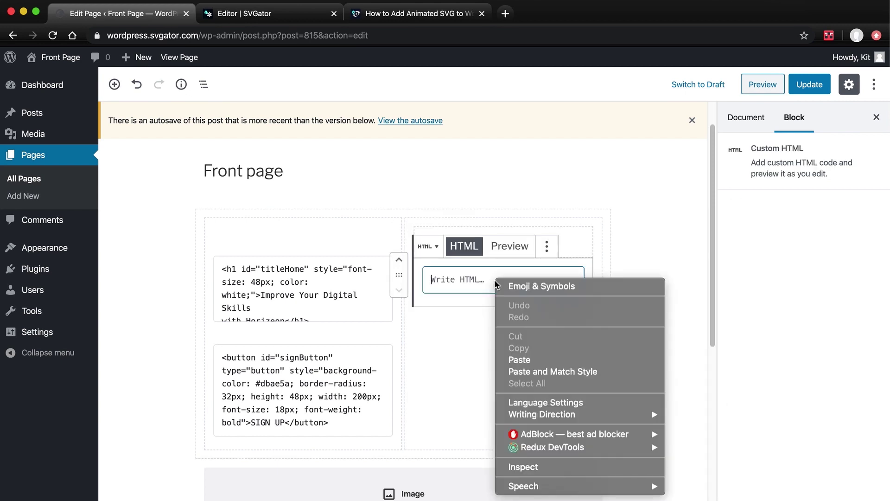
left_click(523, 360)
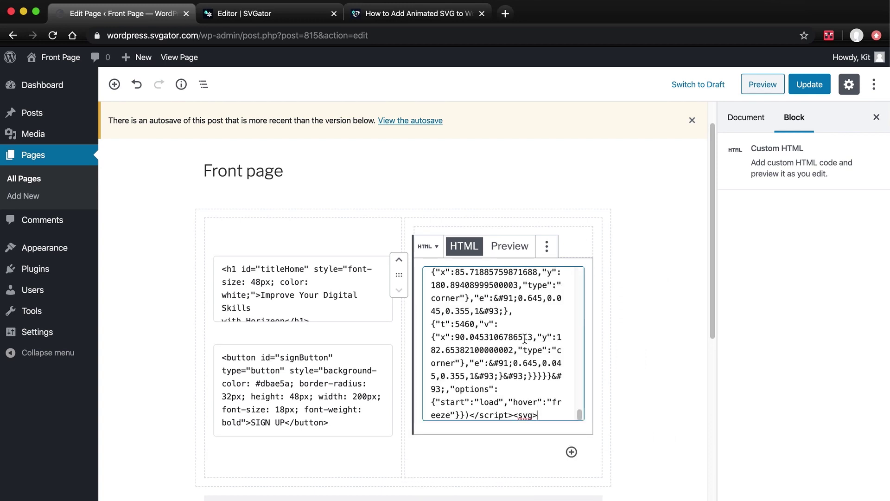
scroll(525, 337, "down", 1)
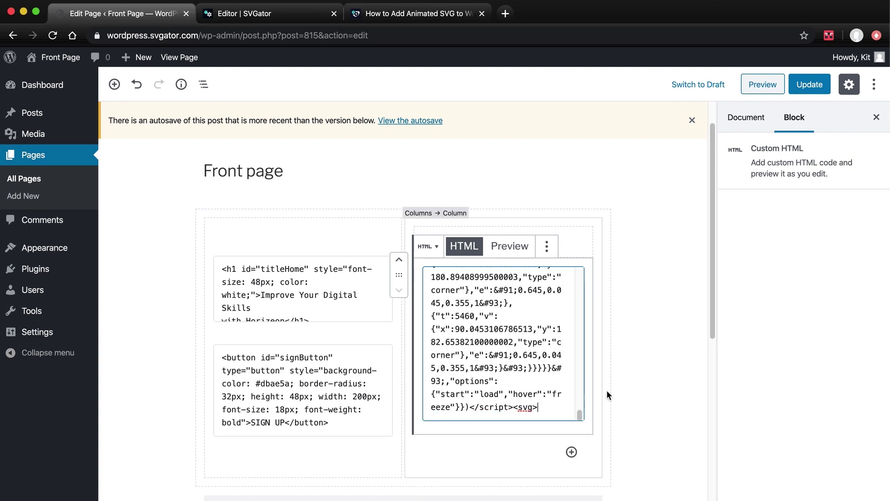
left_click(633, 400)
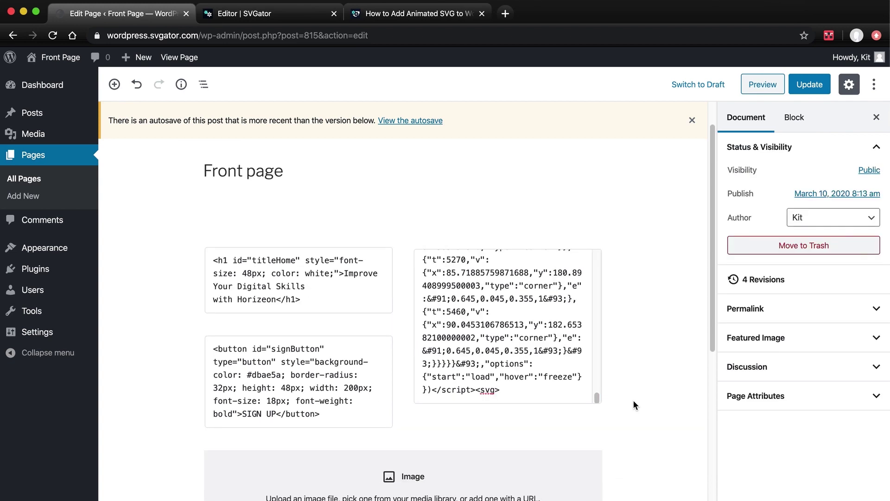
Update the page and preview the front page with the captain raising his telescope.
left_click(828, 84)
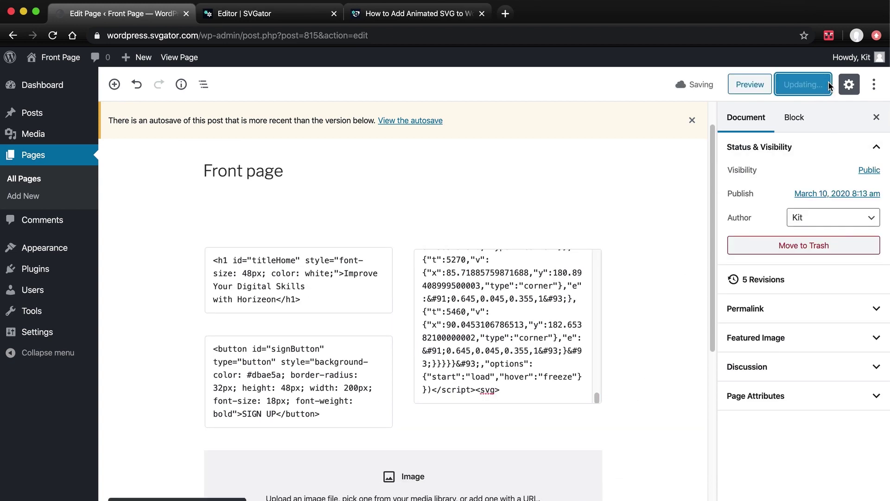
left_click(757, 87)
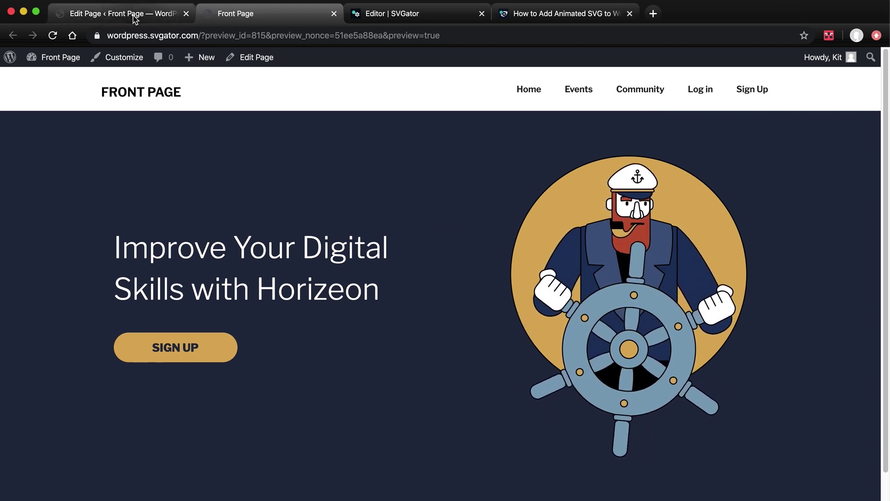
Close the preview, review the page's Simple CSS rules, then switch to the SVGator editor.
left_click(334, 13)
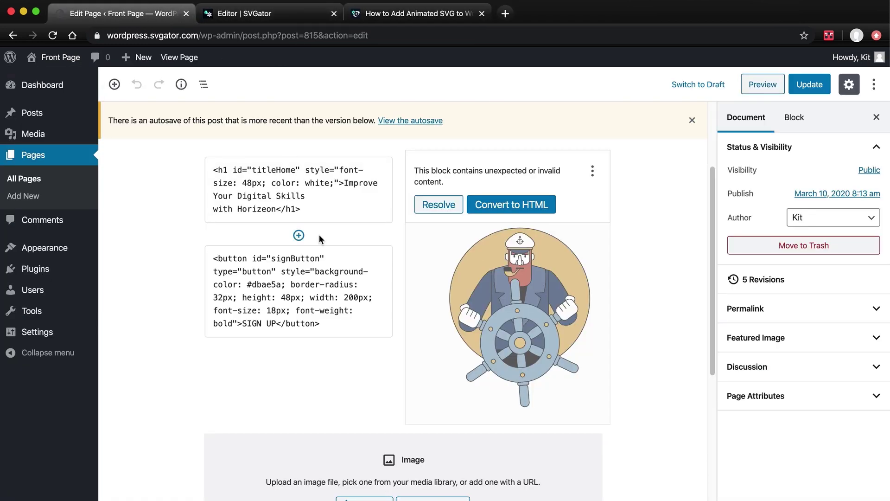
scroll(319, 234, "down", 6)
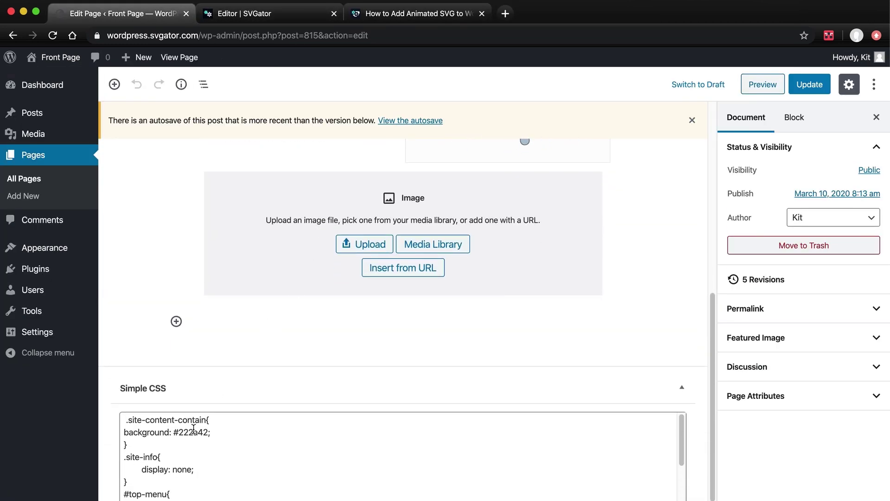
scroll(193, 429, "down", 2)
scroll(193, 427, "up", 2)
mouse_move(64, 280)
scroll(260, 469, "down", 2)
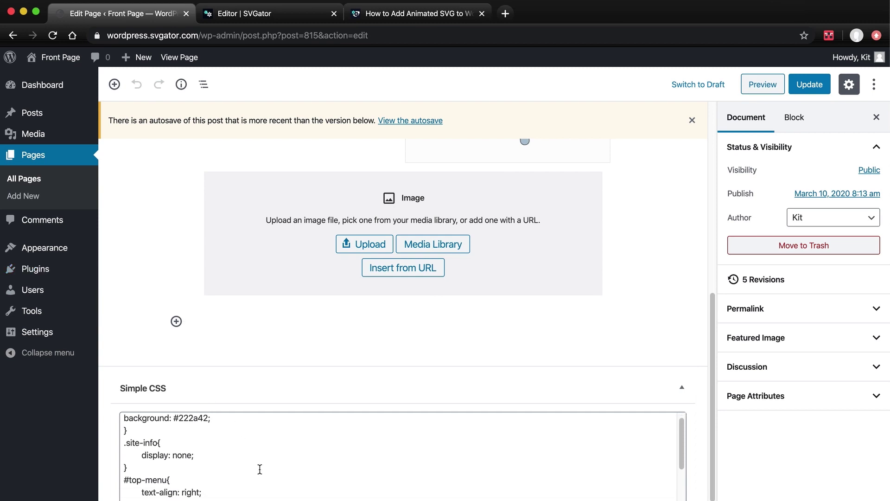
scroll(259, 469, "up", 1)
scroll(259, 469, "up", 1)
scroll(260, 370, "down", 3)
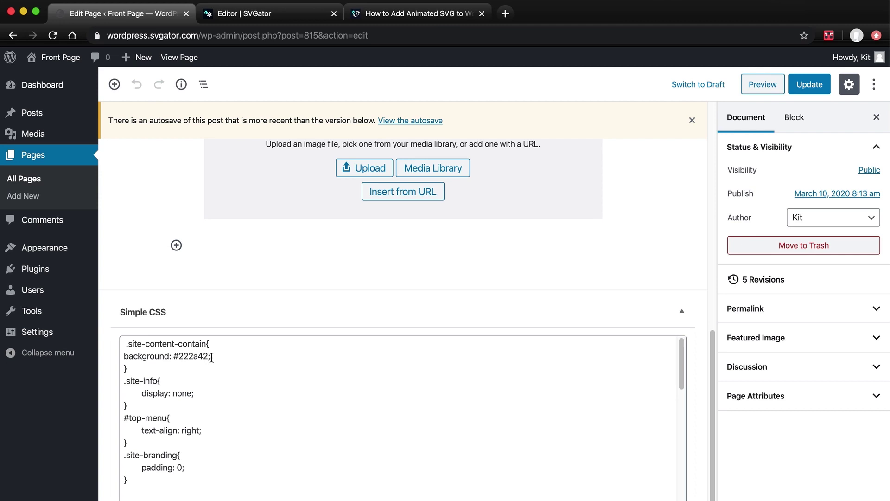
left_click(279, 22)
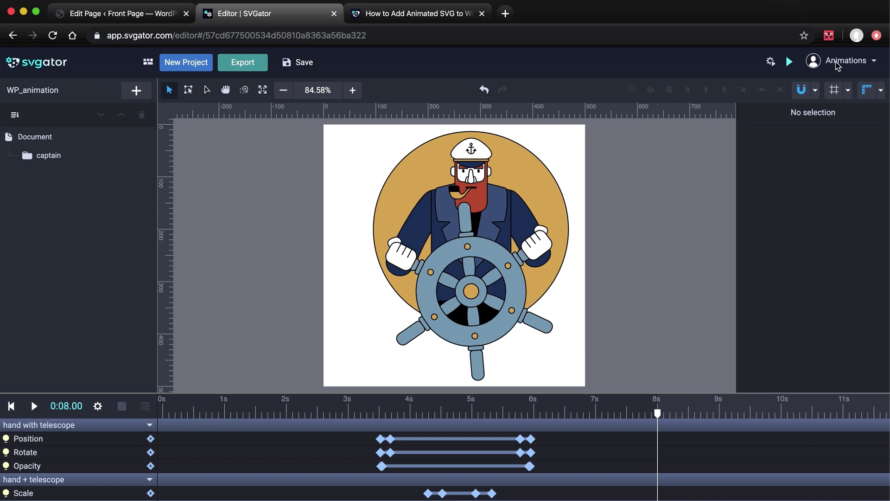
Go to My projects, discard WP_animation changes, and open the WP-background project.
left_click(837, 64)
left_click(830, 84)
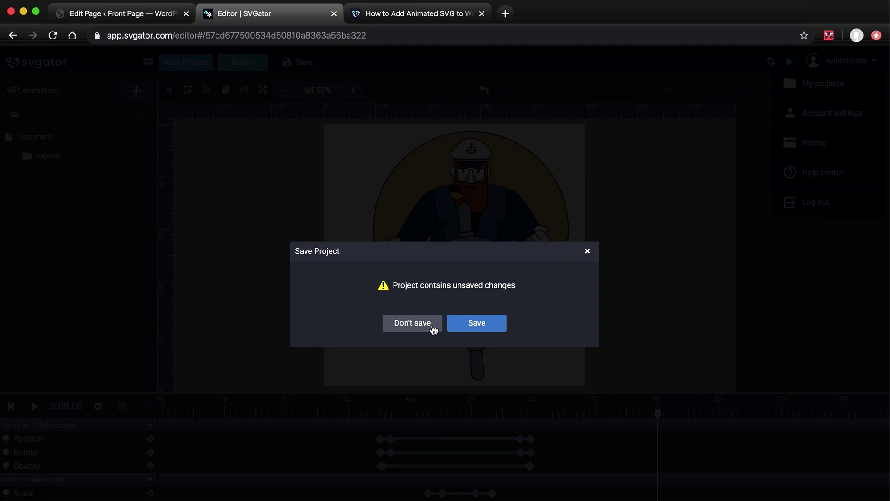
left_click(431, 326)
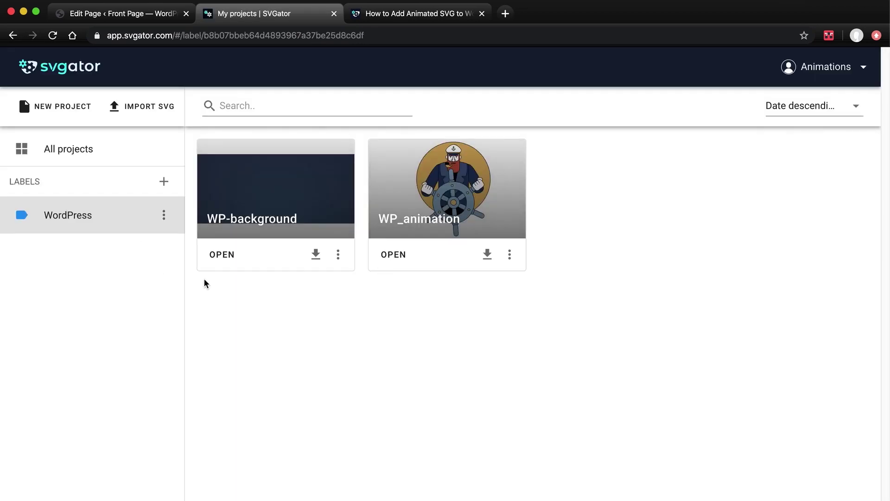
left_click(230, 261)
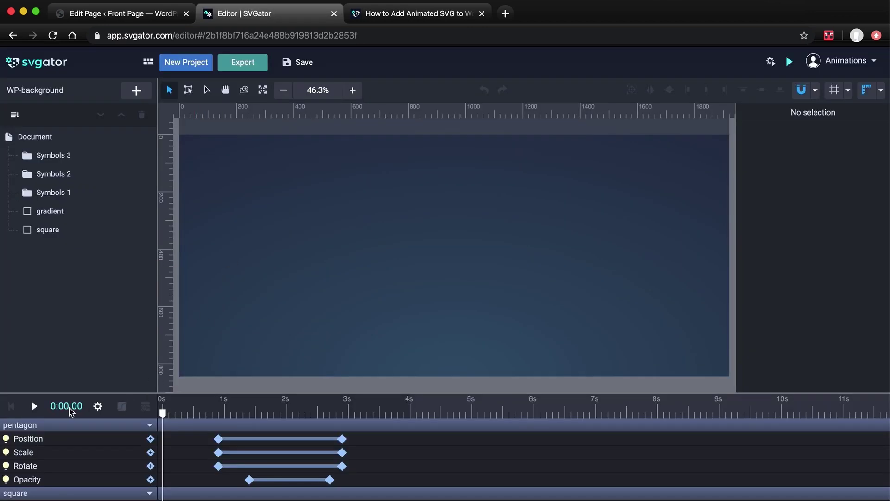
Play the WP-background animation and view its preview settings: CSS Only, On load, Responsive.
left_click(37, 406)
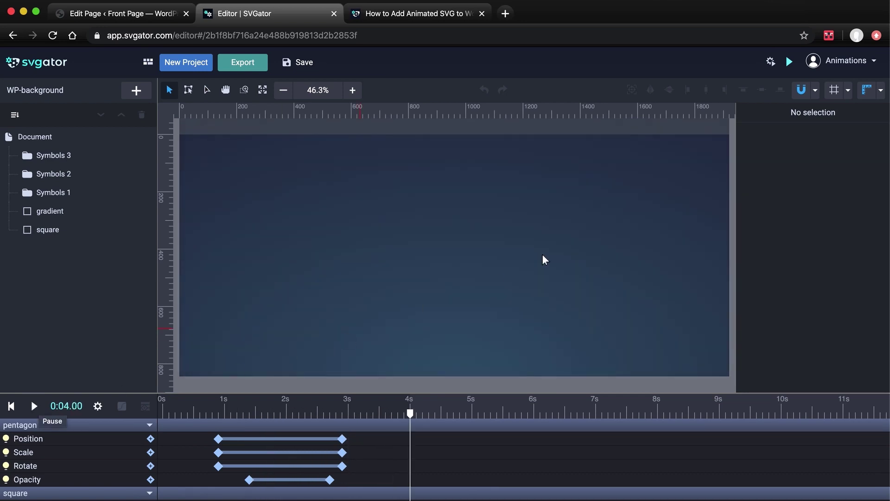
left_click(770, 61)
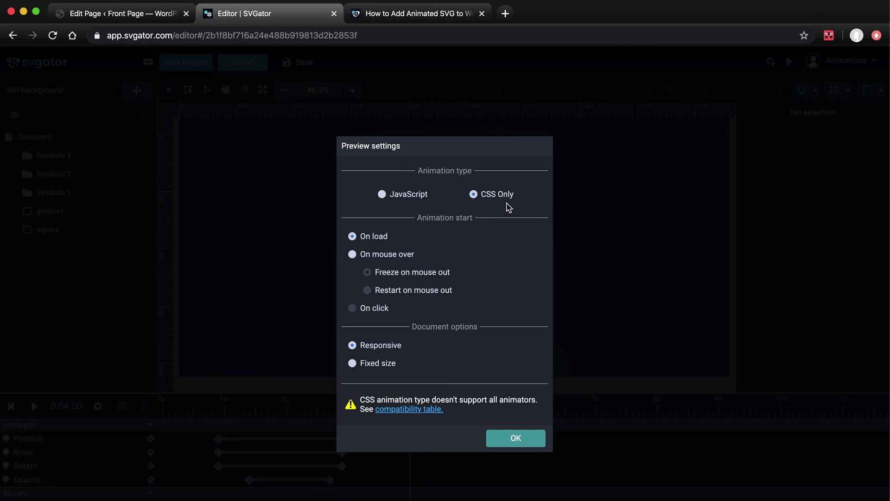
Upload Background.svg to the WordPress Media Library.
left_click(149, 21)
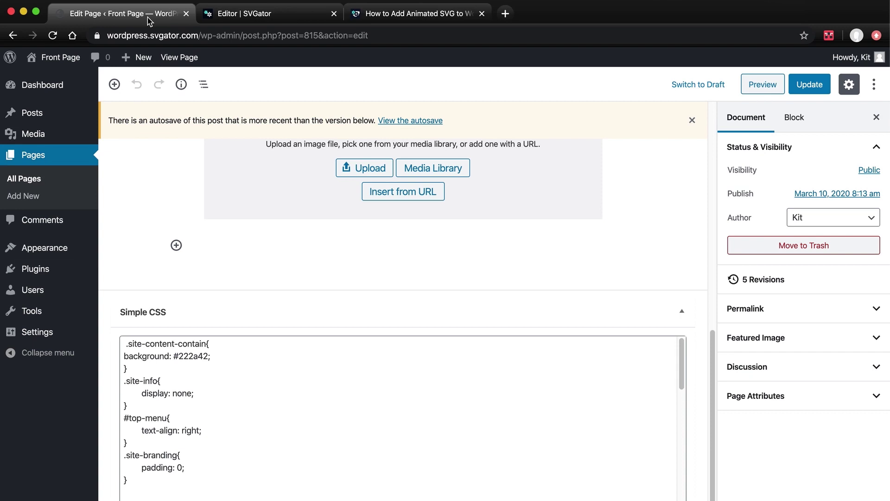
left_click(65, 133)
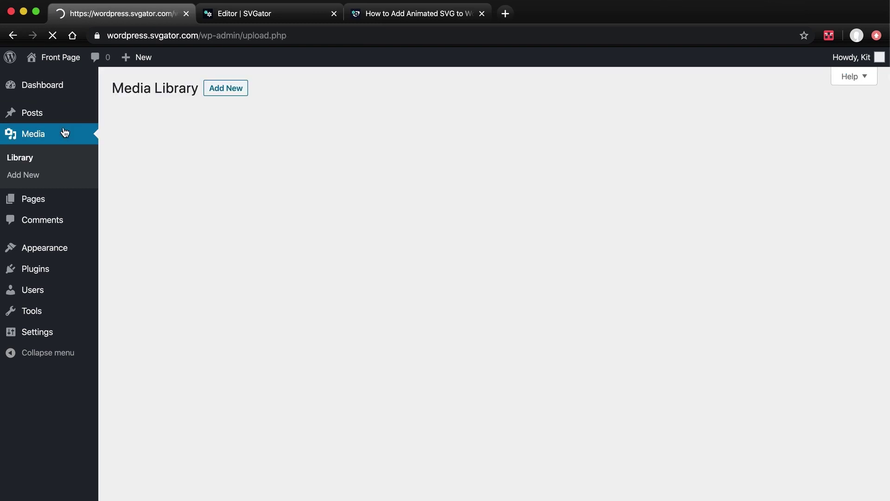
left_click(234, 88)
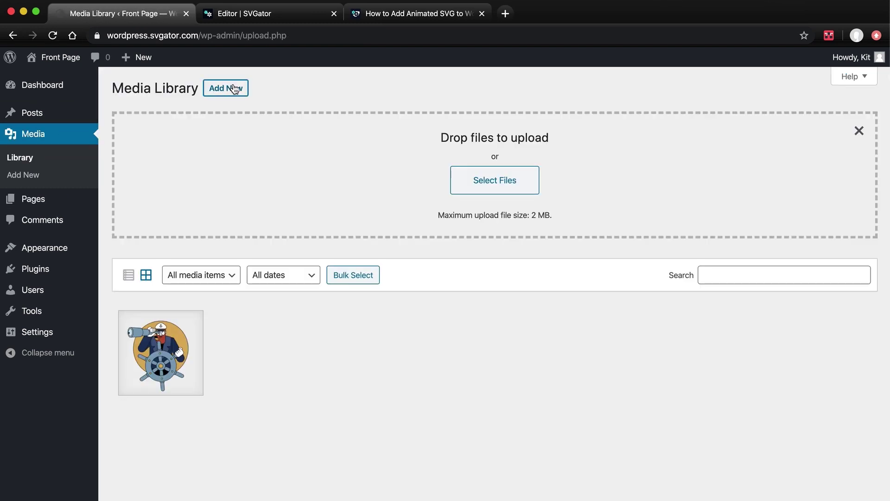
left_click(459, 186)
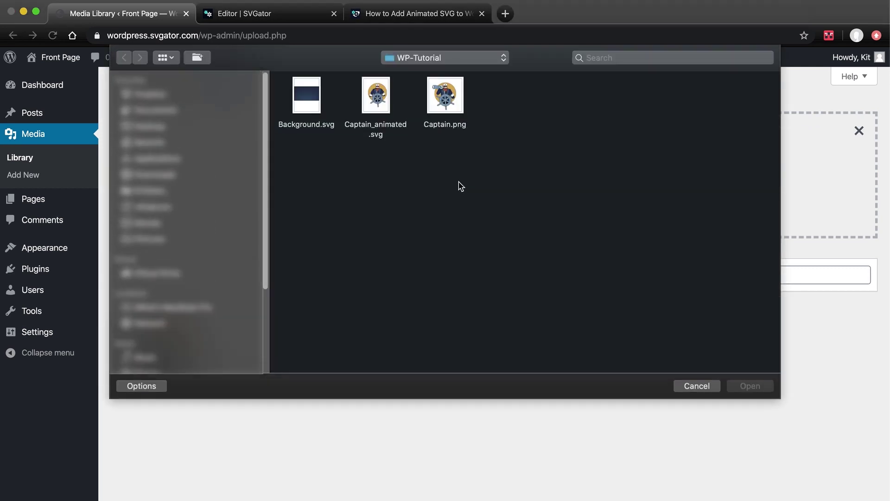
left_click(304, 99)
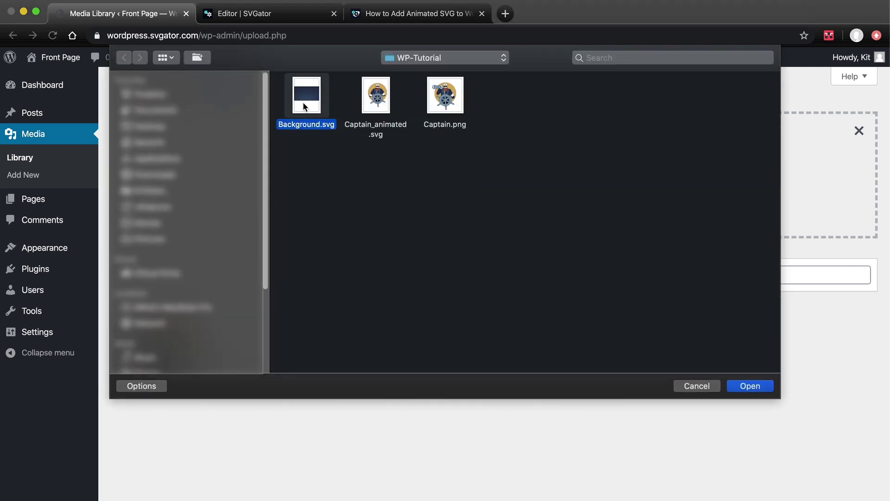
left_click(750, 385)
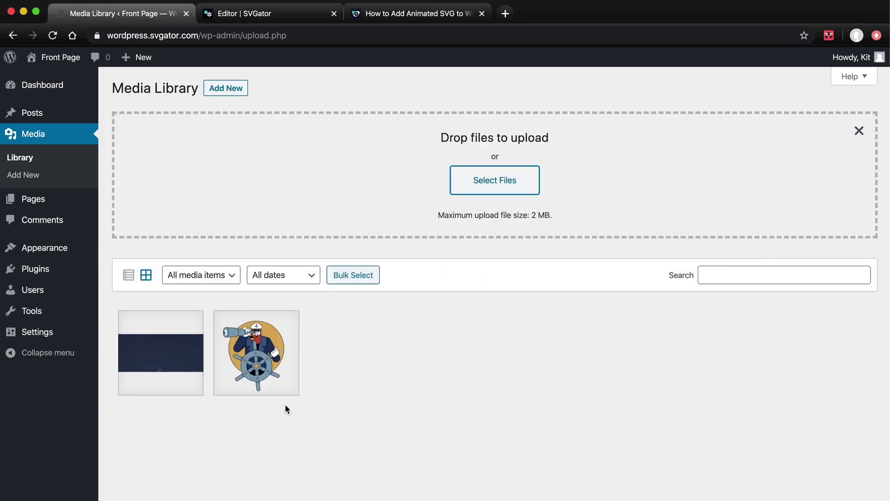
Copy the uploaded Background.svg file link from its attachment details.
left_click(189, 363)
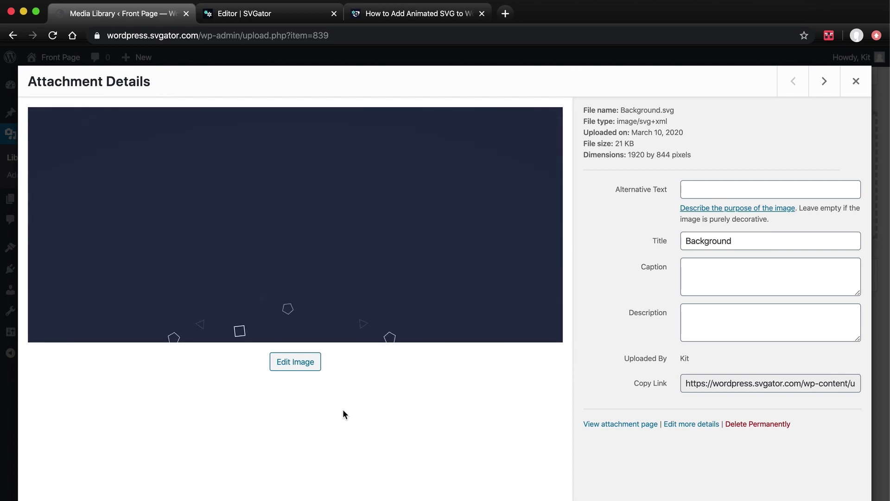
double_click(774, 384)
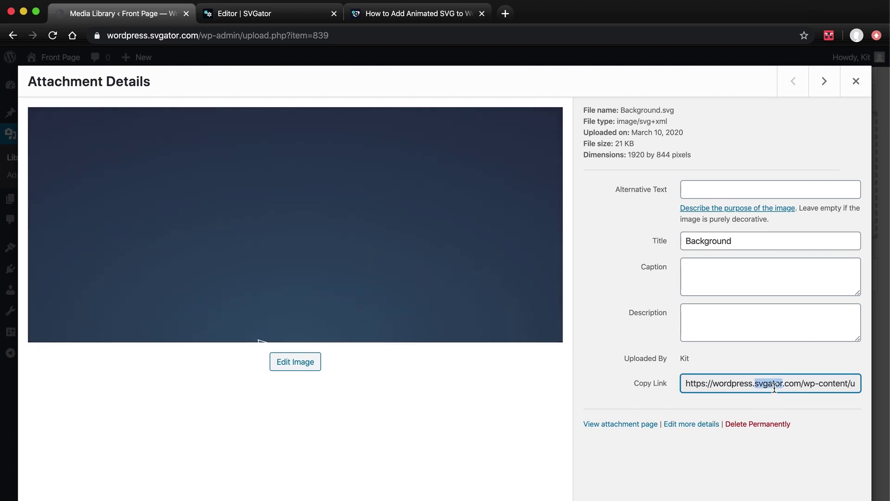
triple_click(774, 385)
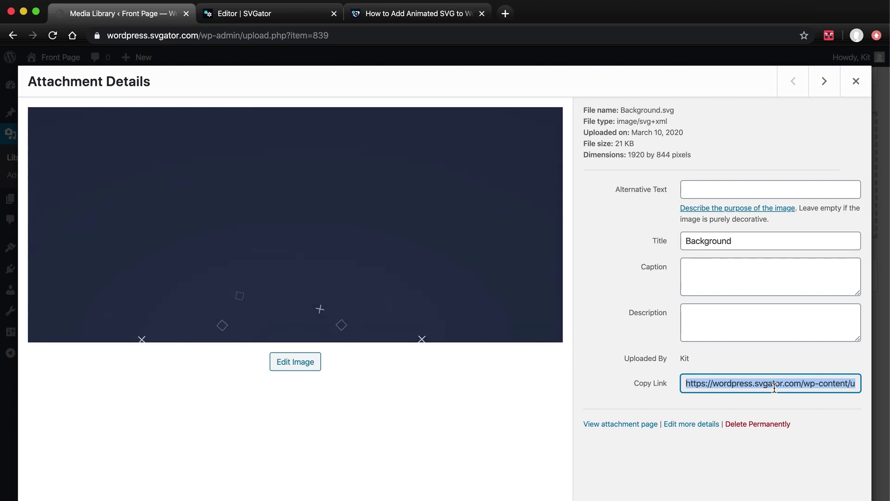
left_click(856, 84)
In the Front page's Simple CSS, replace #222a42 with 'white url(<Background.svg link>) no-repeat;'.
left_click(66, 201)
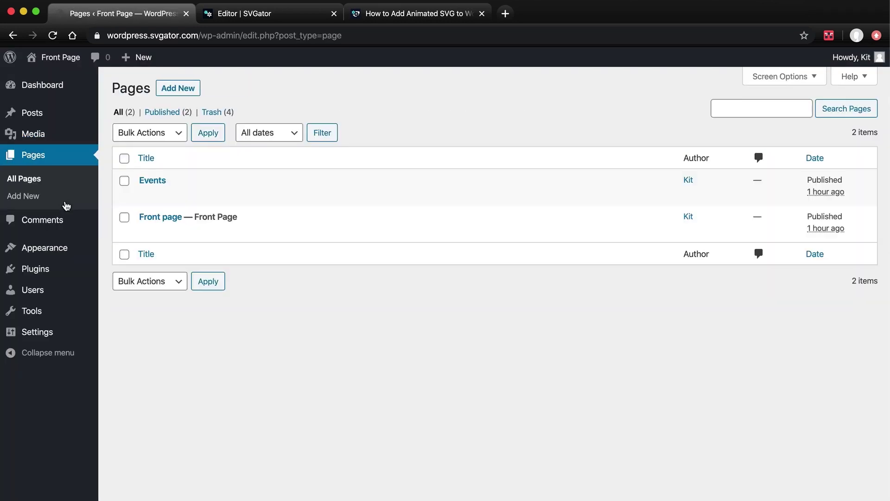
left_click(167, 217)
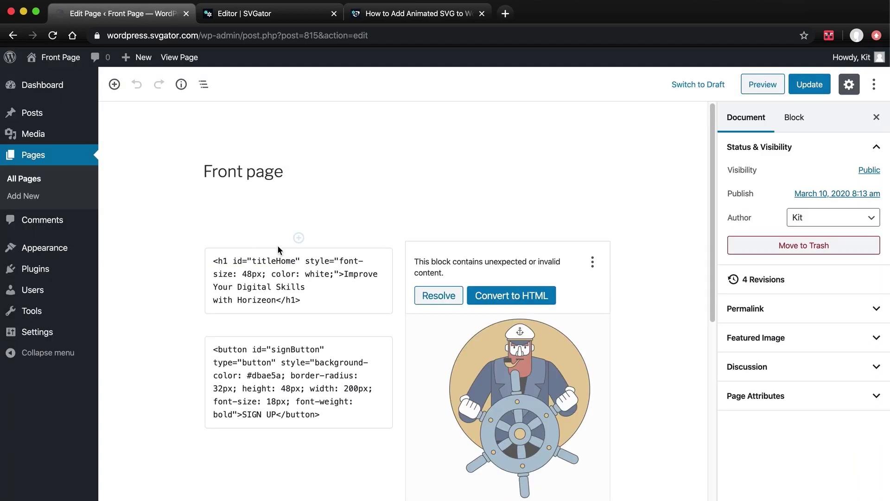
scroll(277, 245, "down", 10)
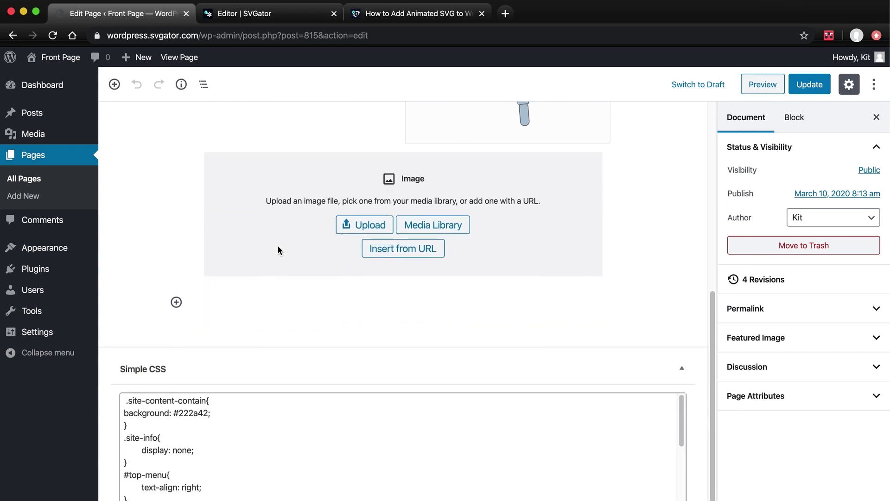
left_click_drag(173, 377, 208, 378)
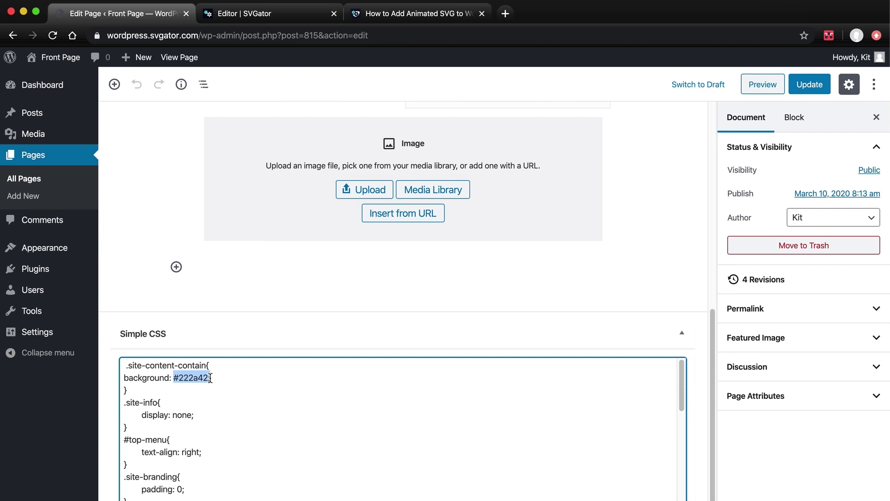
type("white")
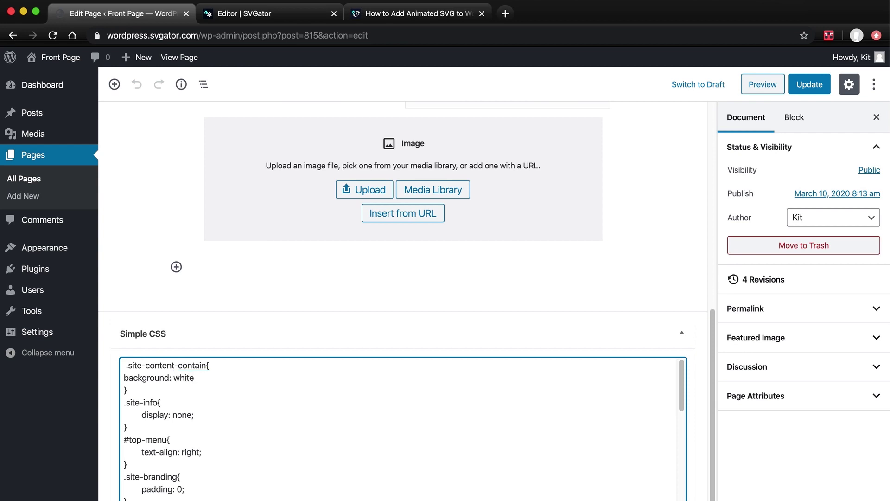
type(" url(")
type("https://wordpress.svgator.com/wp-content/uploads/2020/03/Background.svg")
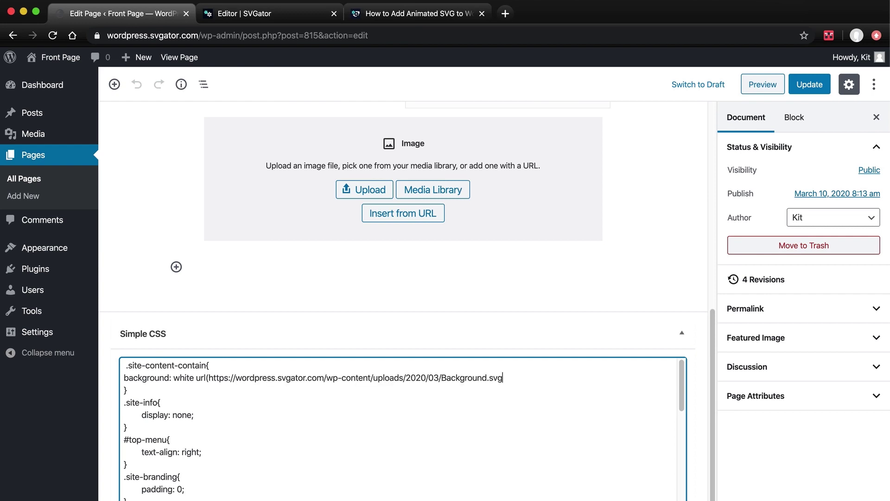
type(") no-repeat;")
Update the Front page and preview it in a new tab.
left_click(796, 93)
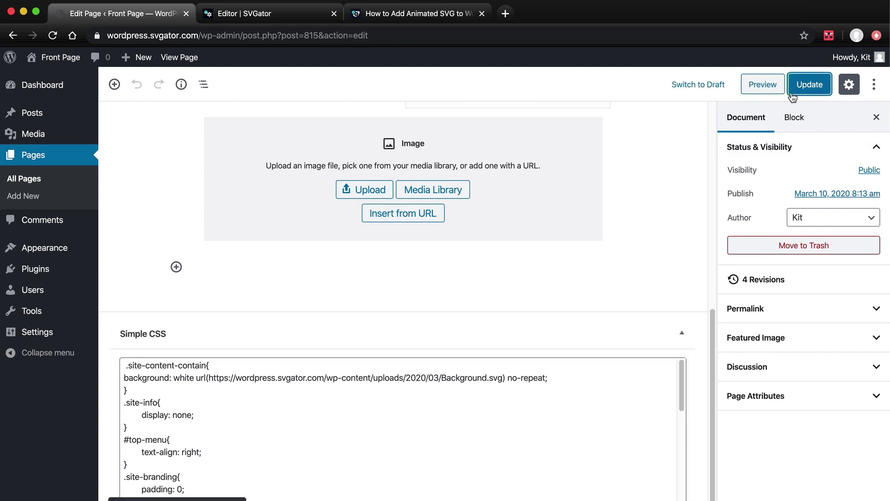
left_click(768, 91)
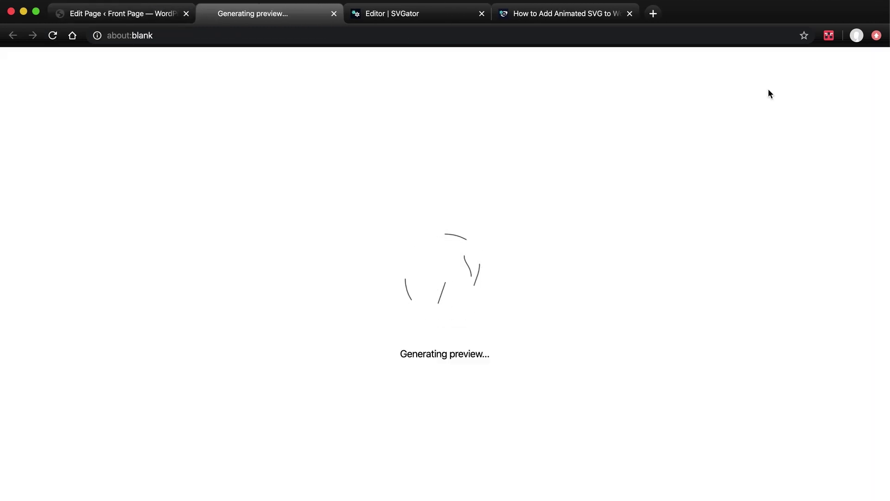